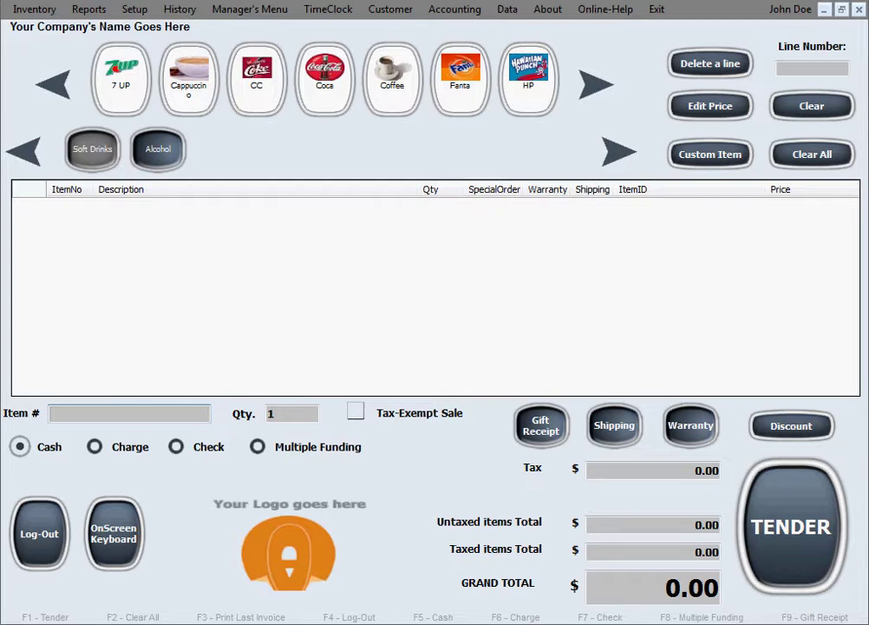
click(316, 419)
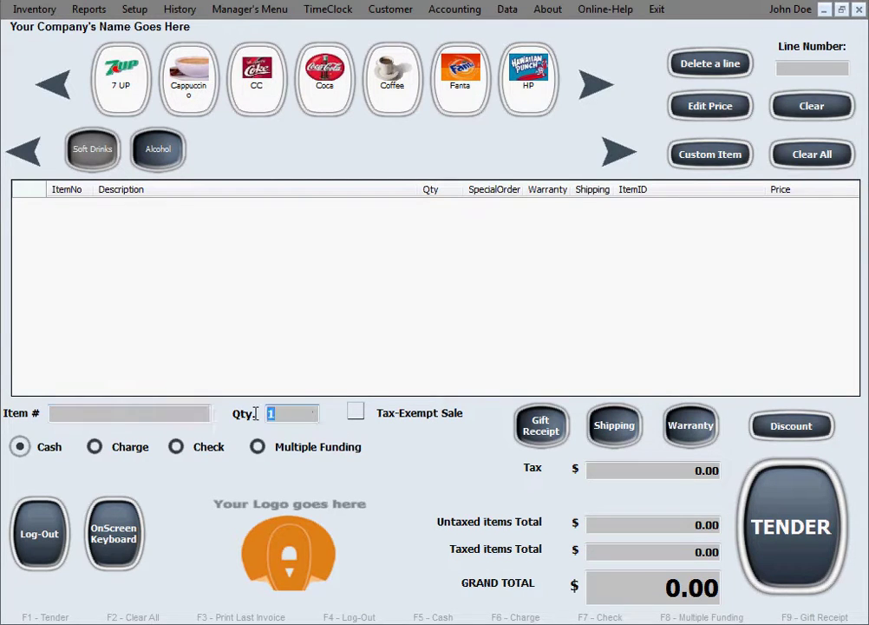
text(3)
click(110, 413)
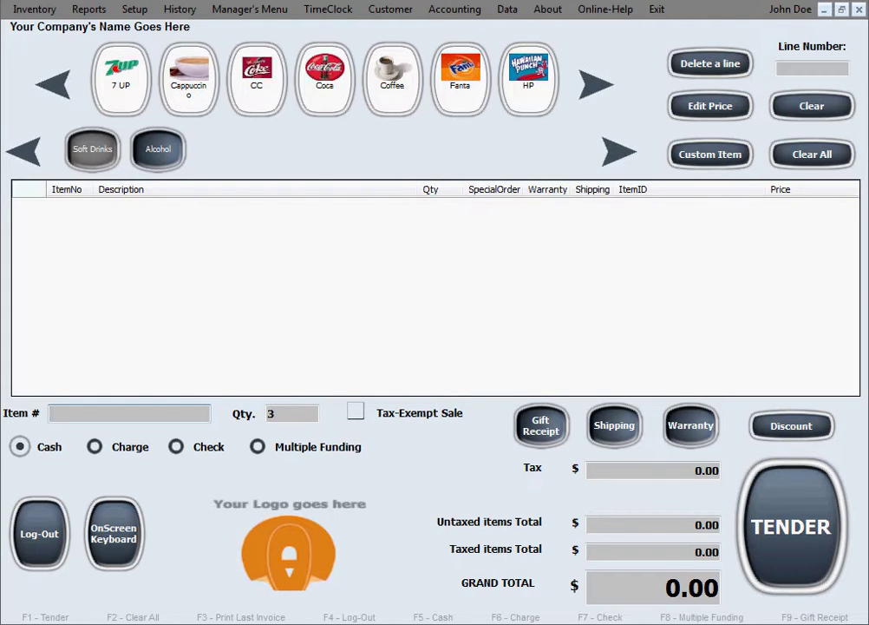
text(083046453375)
key(Return)
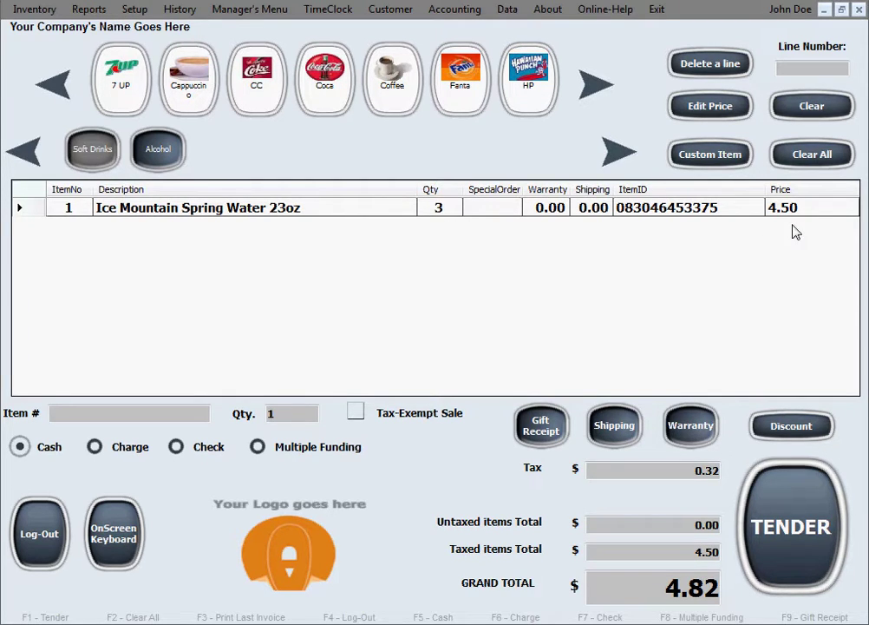
Bring up the discount-type choice, with per-item percentage discount preselected.
click(788, 426)
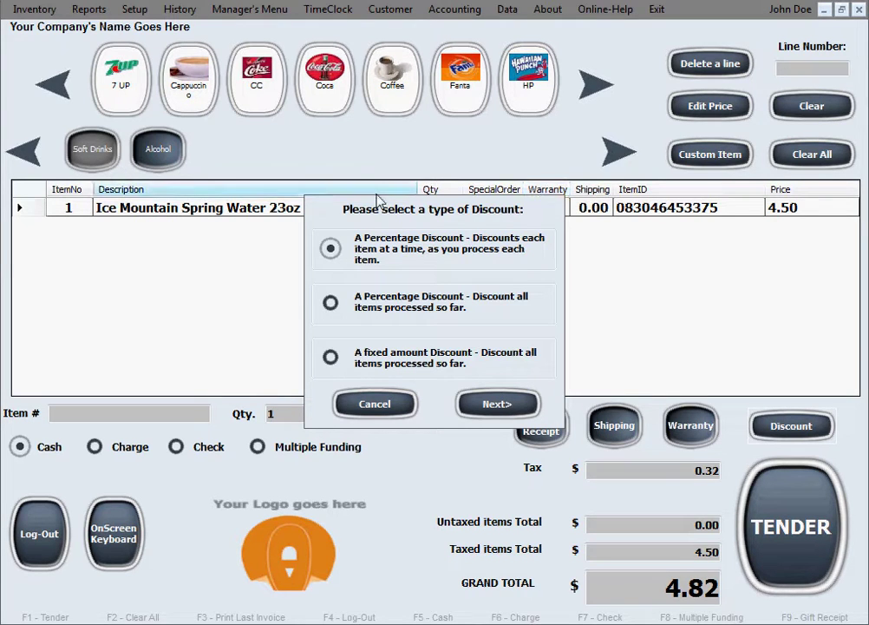
Set a per-item percentage discount of 30% for the next item.
click(515, 412)
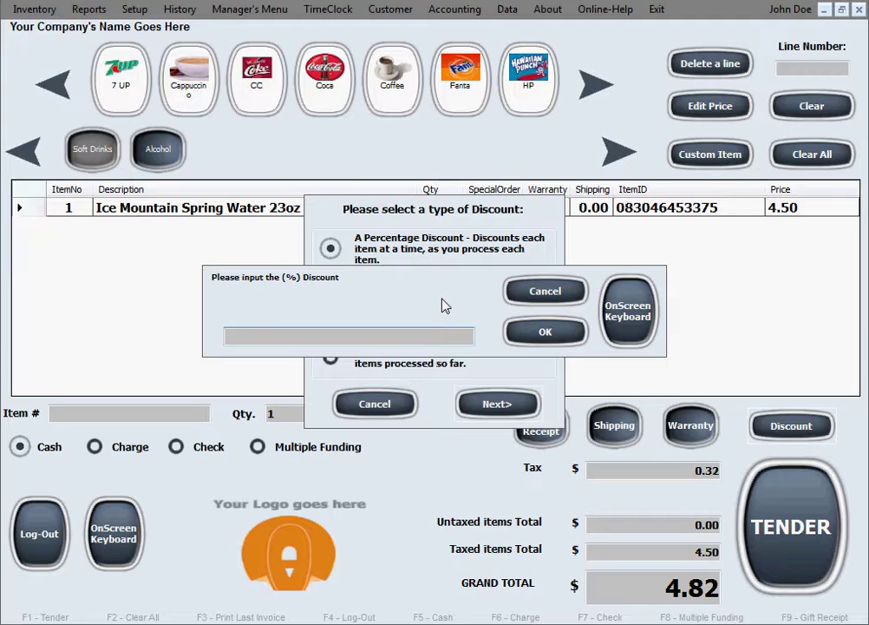
text(30)
click(521, 334)
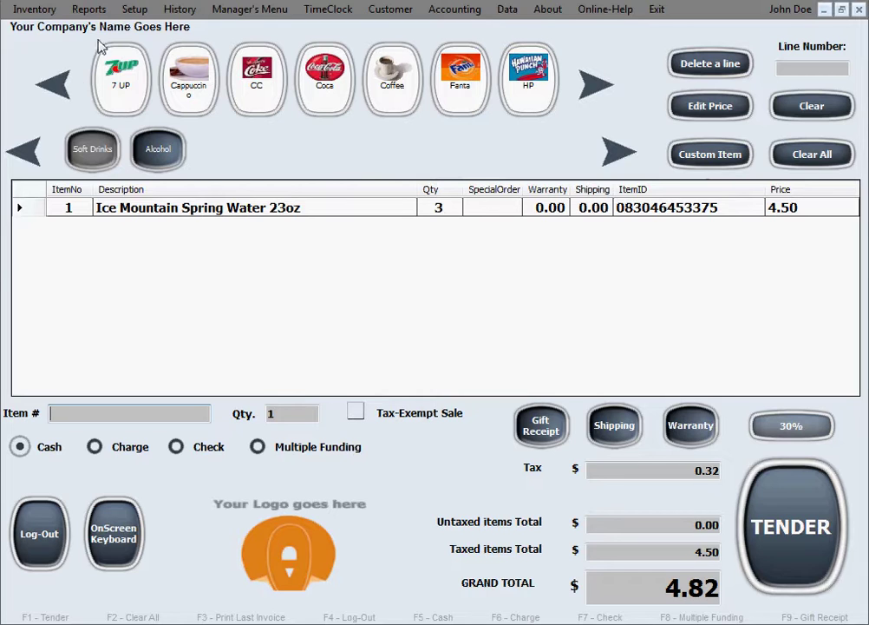
Add a 7UP Bottle 32oz at 30% off for 0.91, raising the total to 5.79.
click(124, 103)
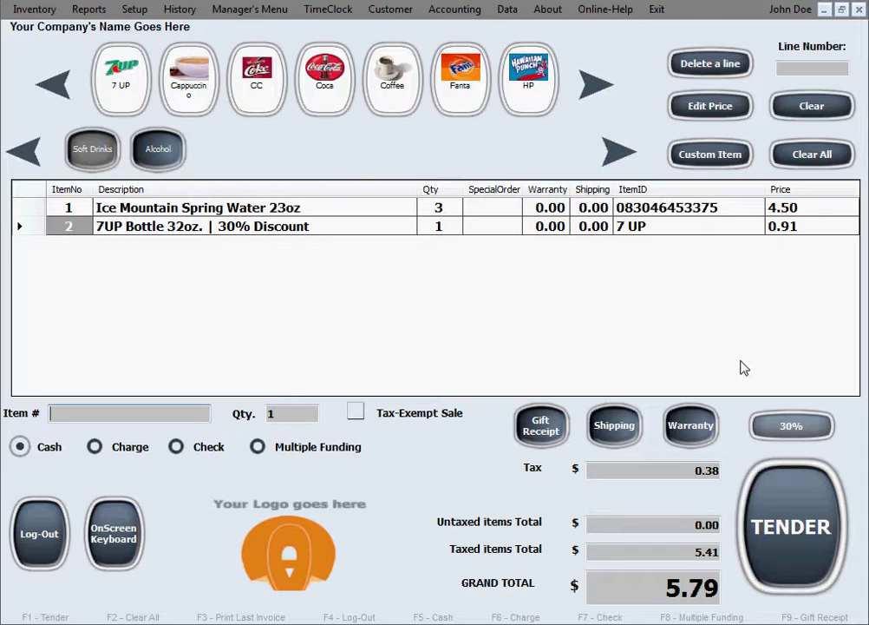
click(791, 426)
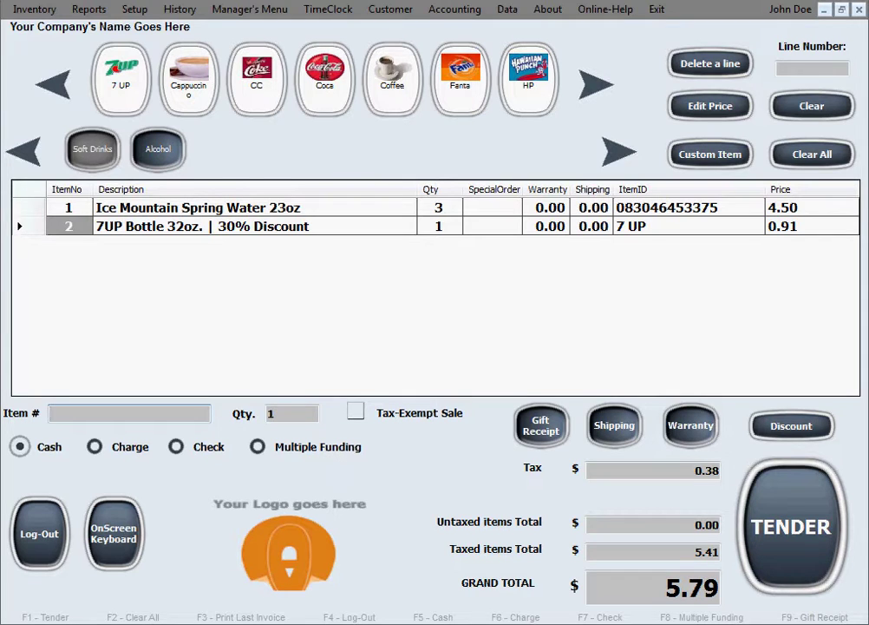
text(083046453375)
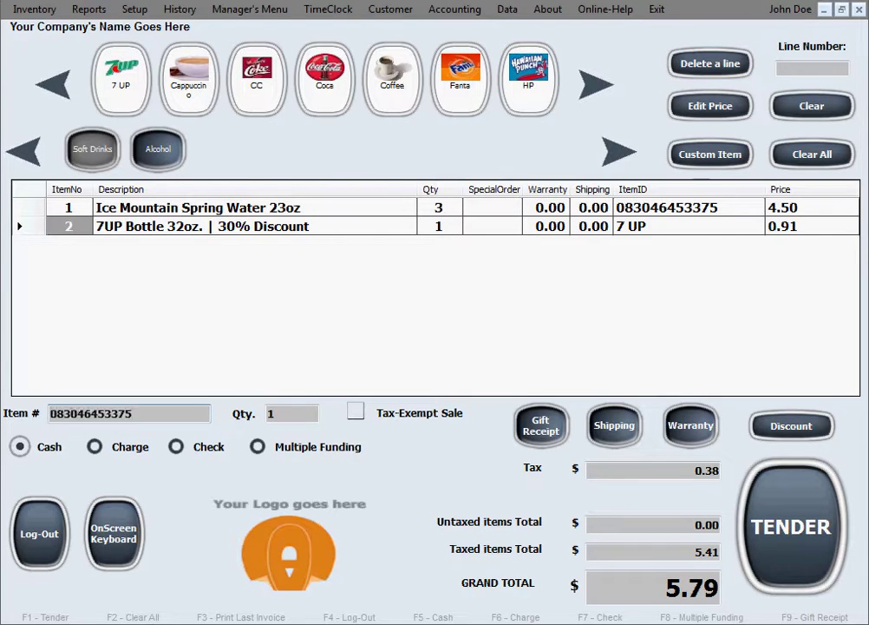
key(Return)
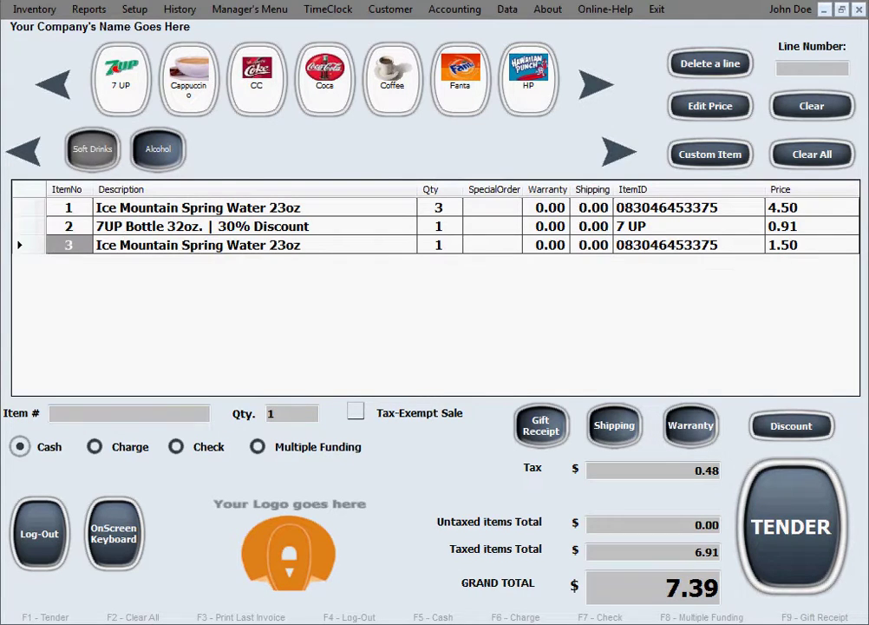
Delete the single-water line in row 3, returning the total to 5.79.
click(24, 246)
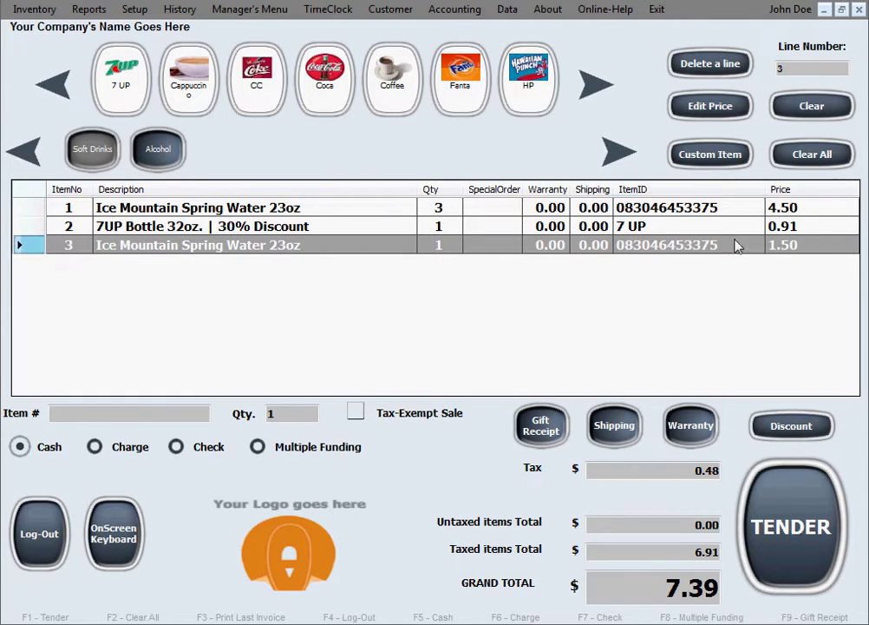
click(707, 76)
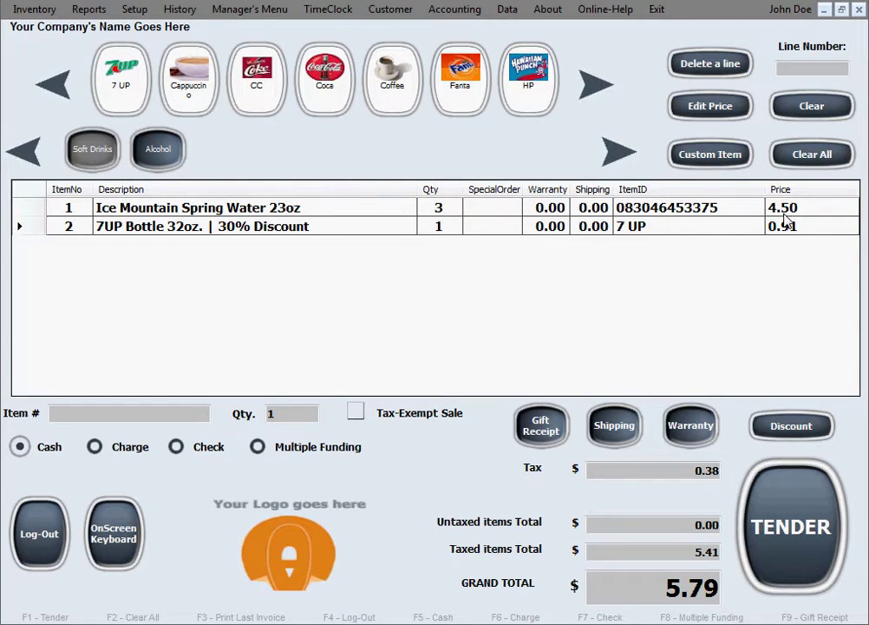
Change the three-water line's price to 4.00, bringing the total to 5.25.
click(33, 210)
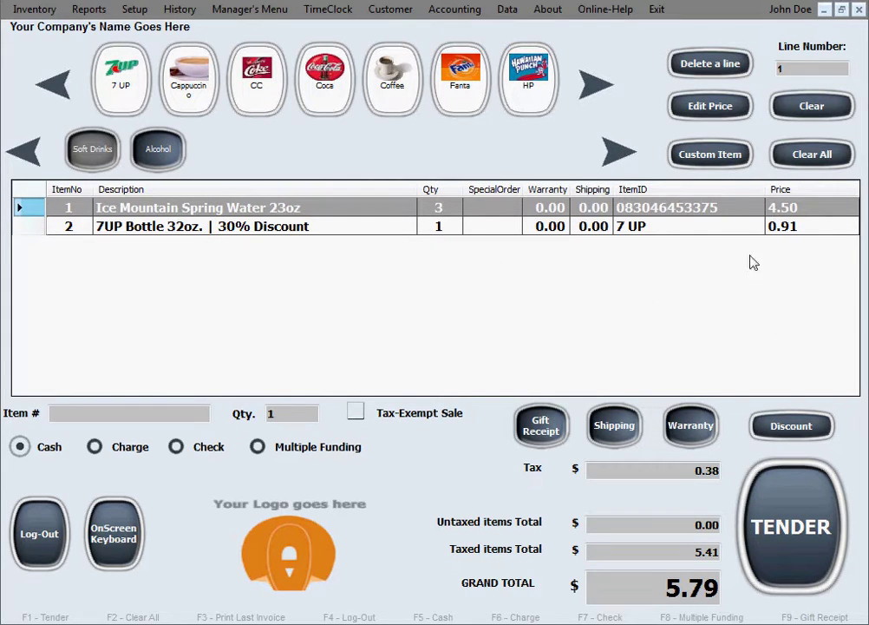
click(712, 110)
text(4)
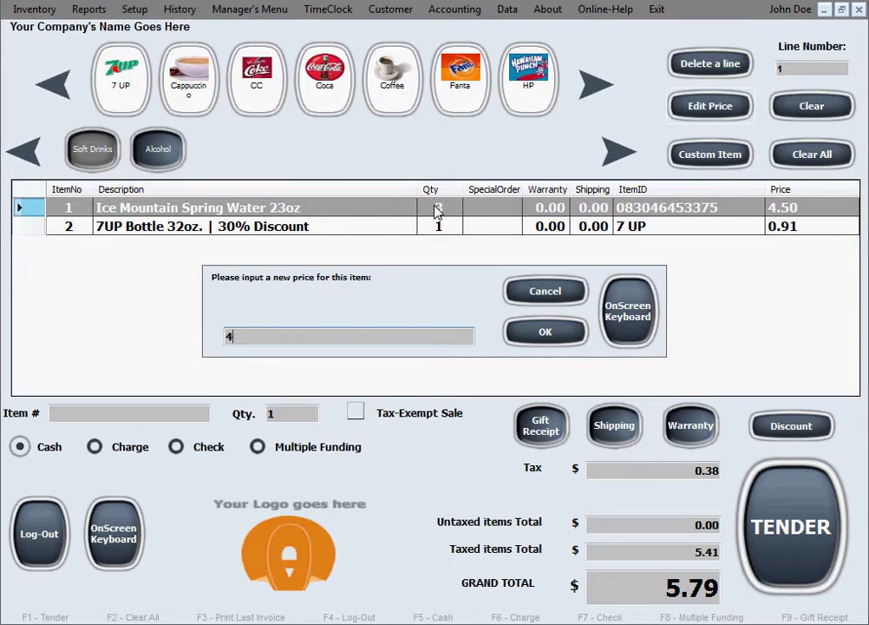
click(552, 335)
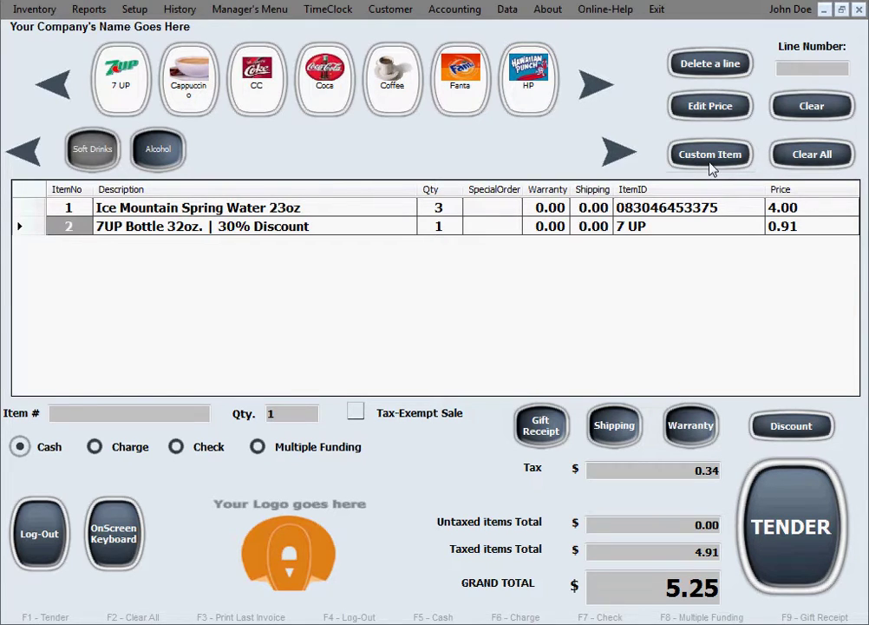
Define custom item 'Large Coffee', described 'Custom Large Coffee', priced 1.50, with 7% tax.
click(711, 167)
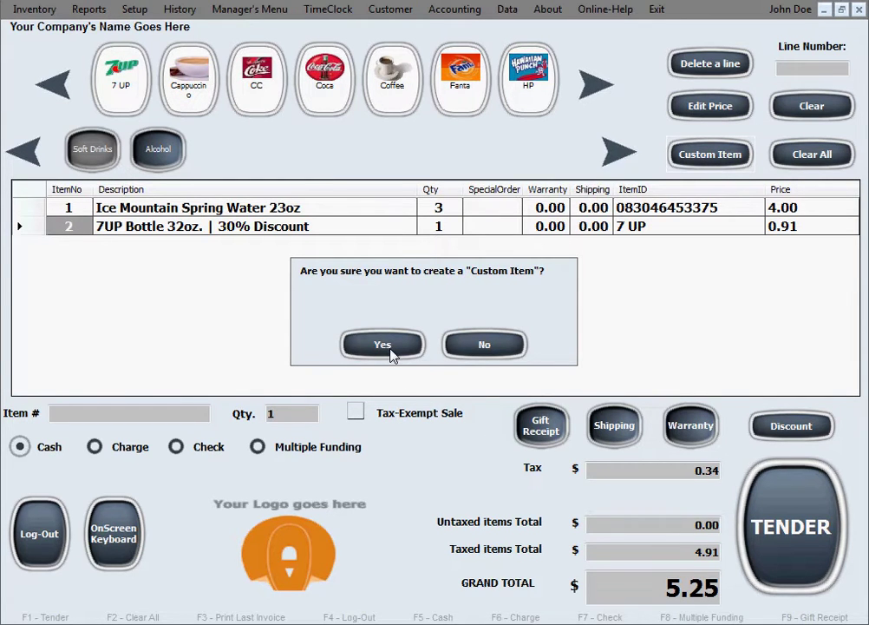
click(383, 347)
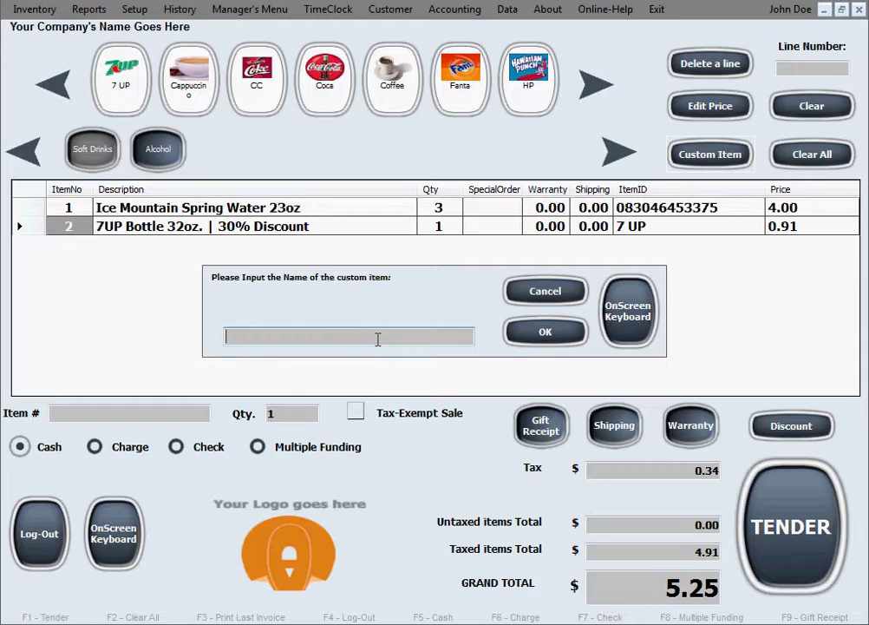
text(Large Coffee)
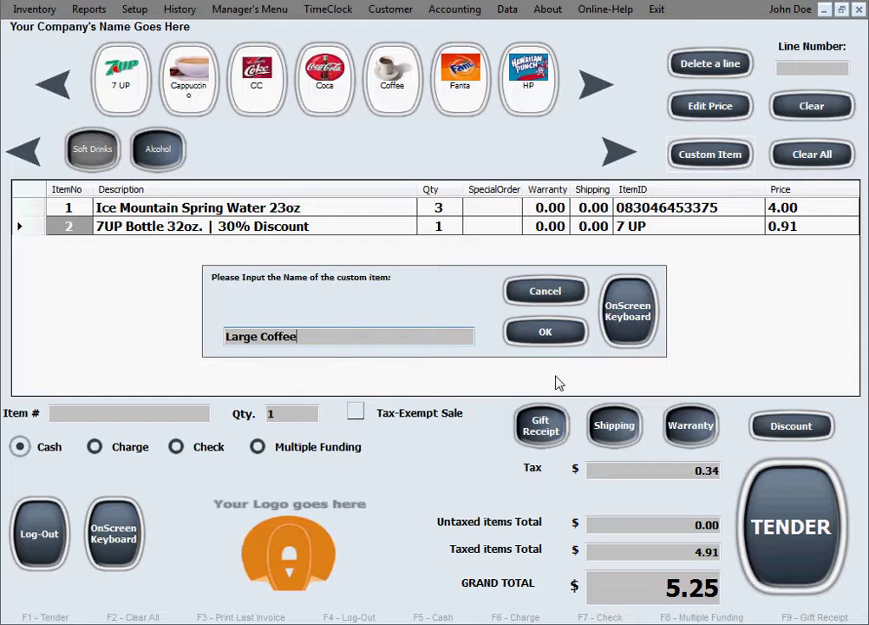
click(544, 332)
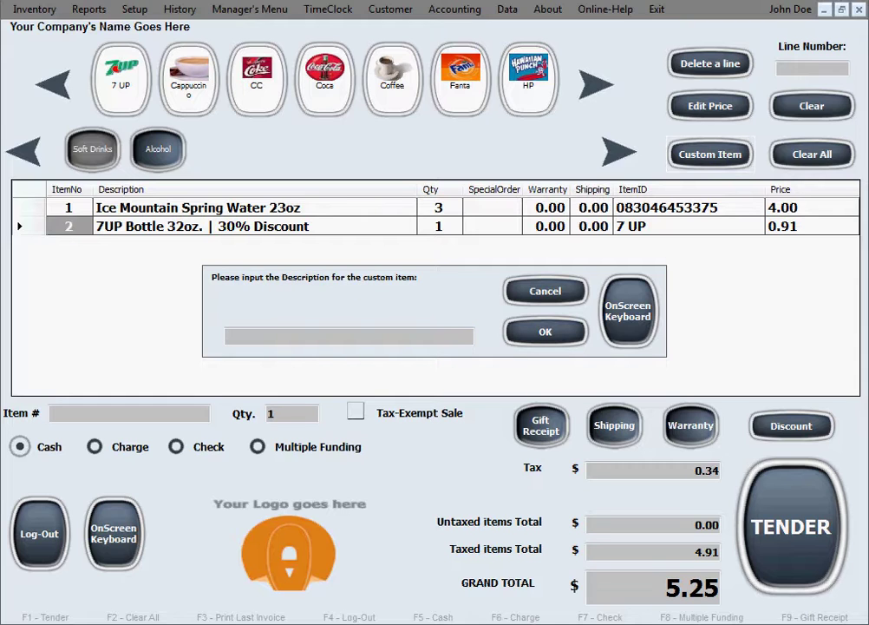
click(415, 339)
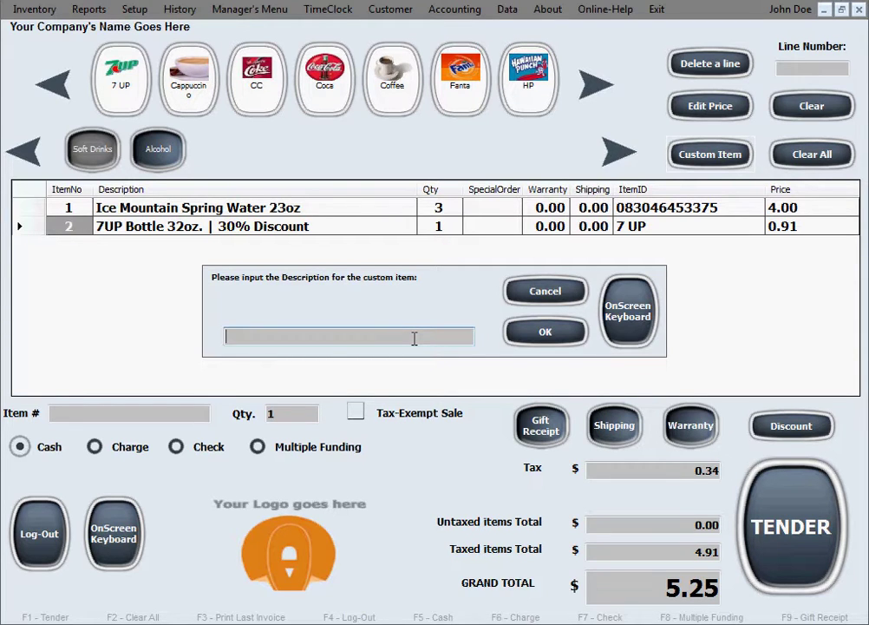
text(Custom Large Coffee)
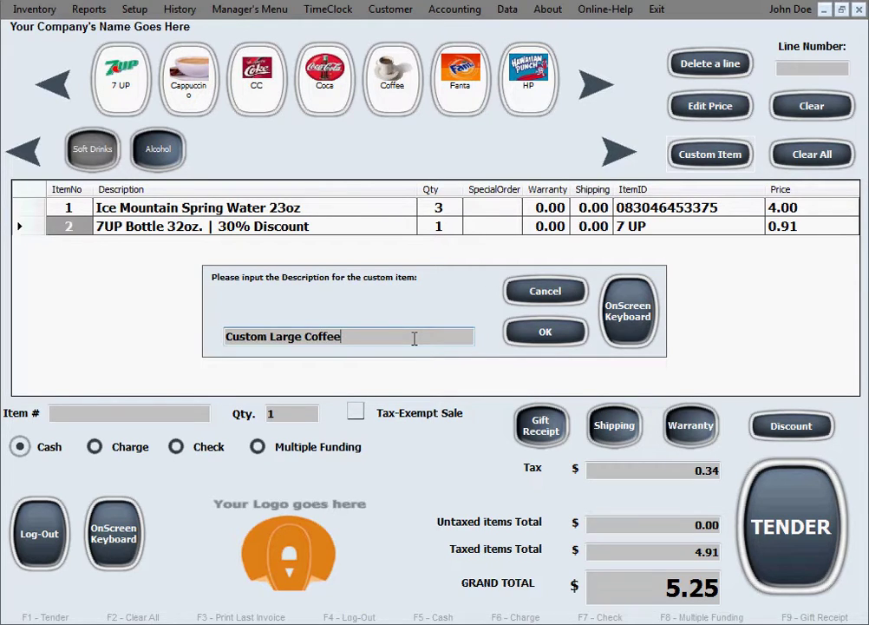
click(540, 337)
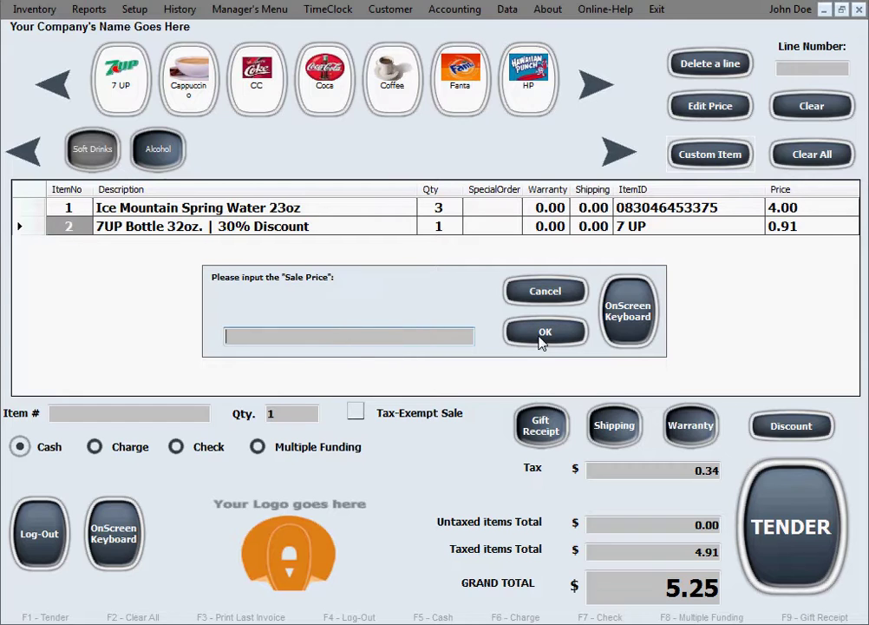
text(1.50)
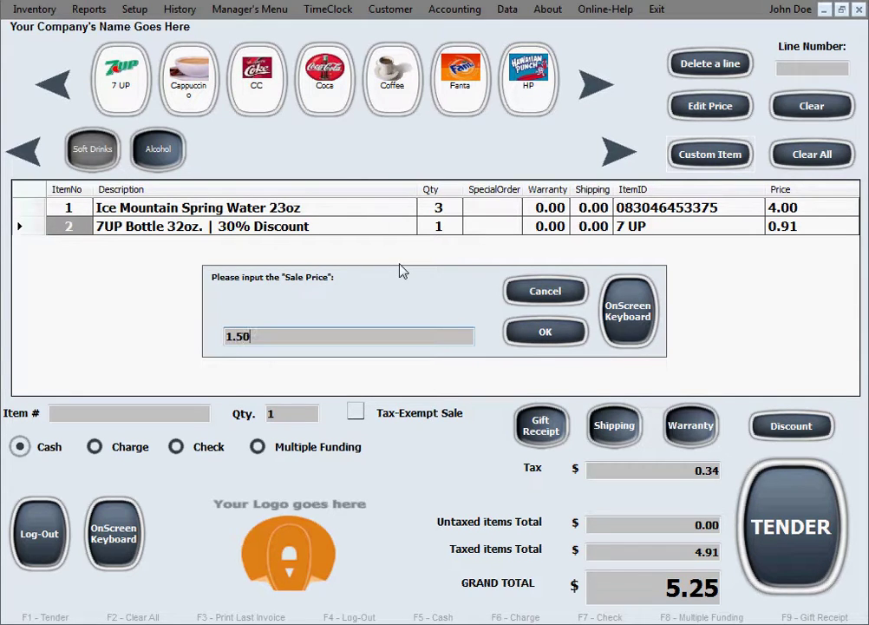
click(531, 340)
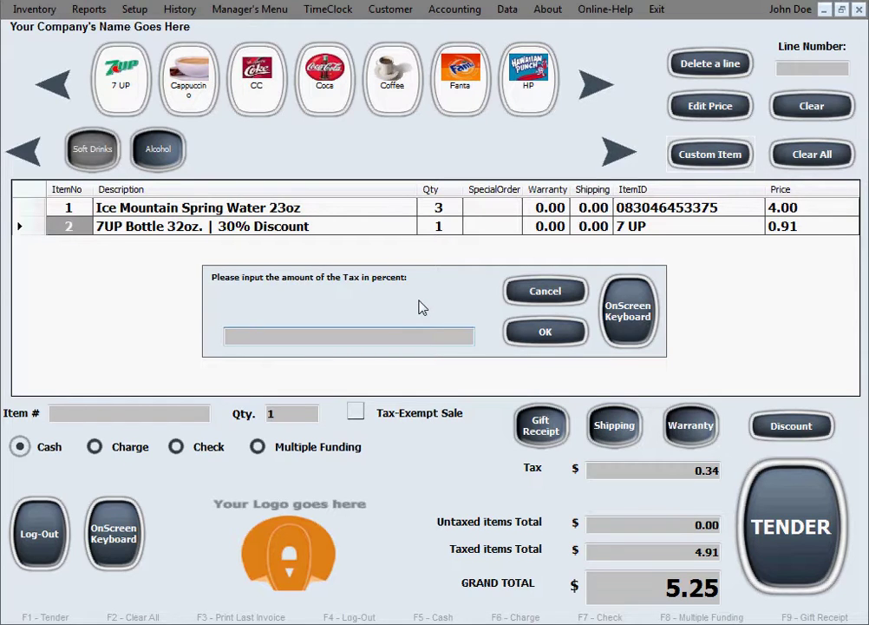
text(7)
Confirm the 7% tax so Custom Large Coffee joins the order, totalling 6.86.
click(545, 333)
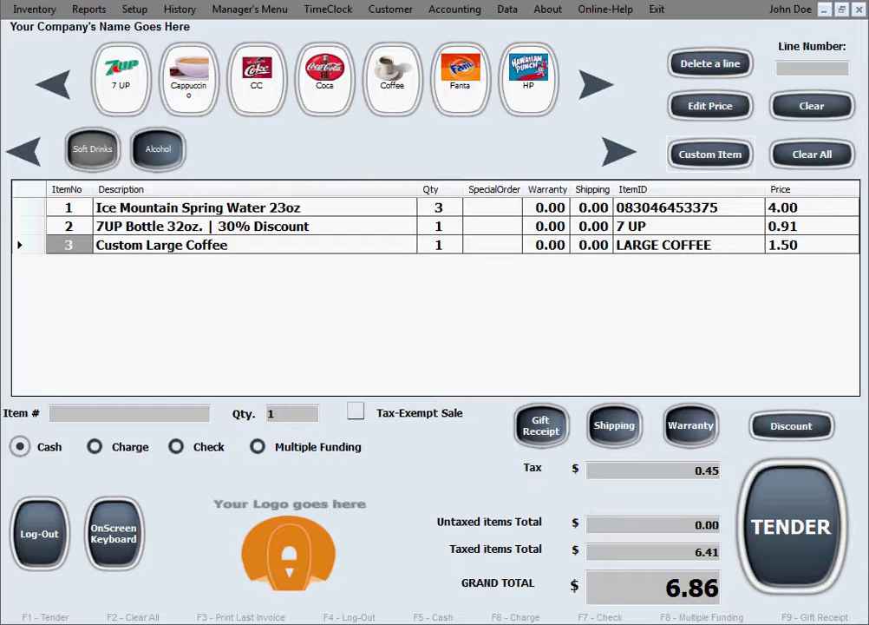
Tender the 6.86 sale by check, entering the check number.
click(176, 447)
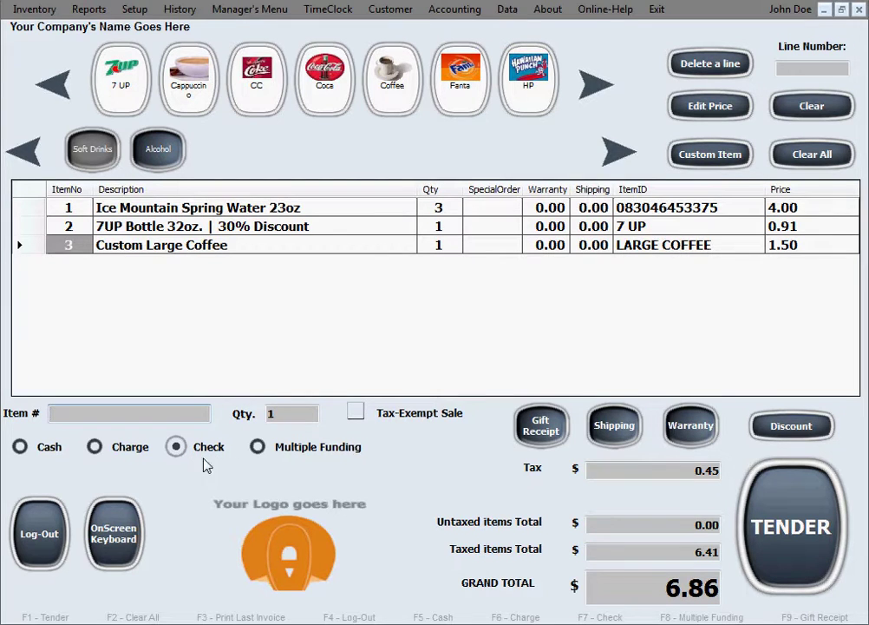
click(800, 545)
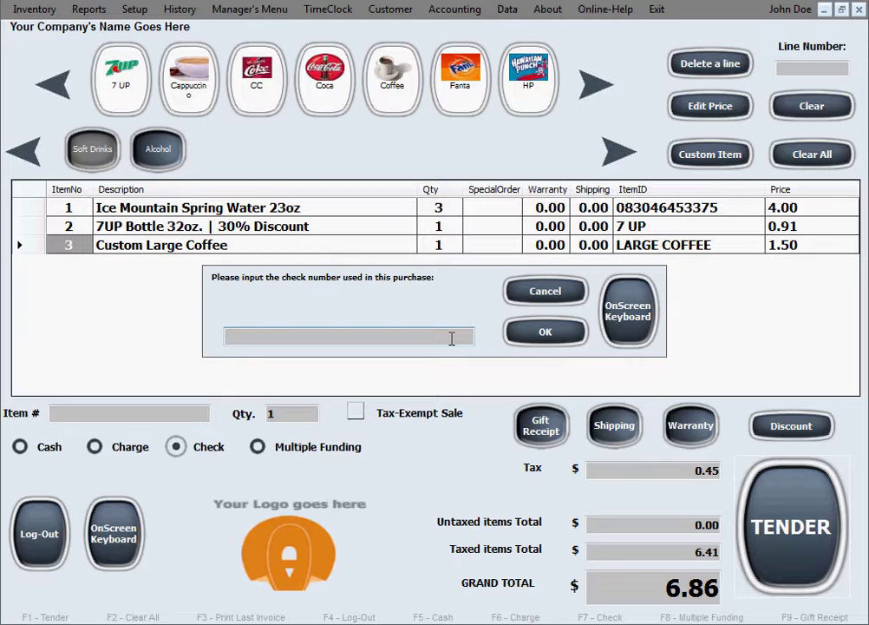
text(8564)
Confirm the check number and acknowledge the Transaction done message to open the customer form.
click(538, 341)
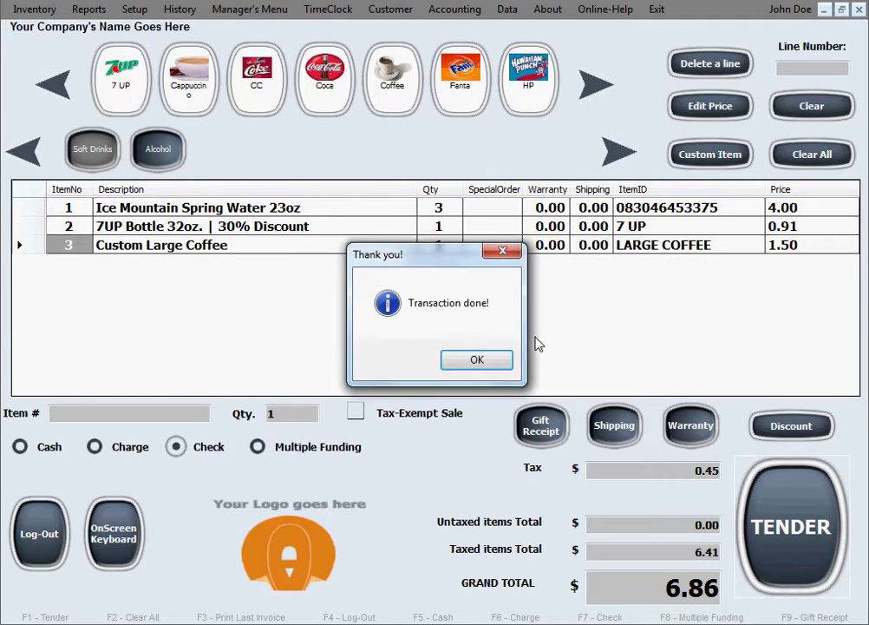
click(477, 360)
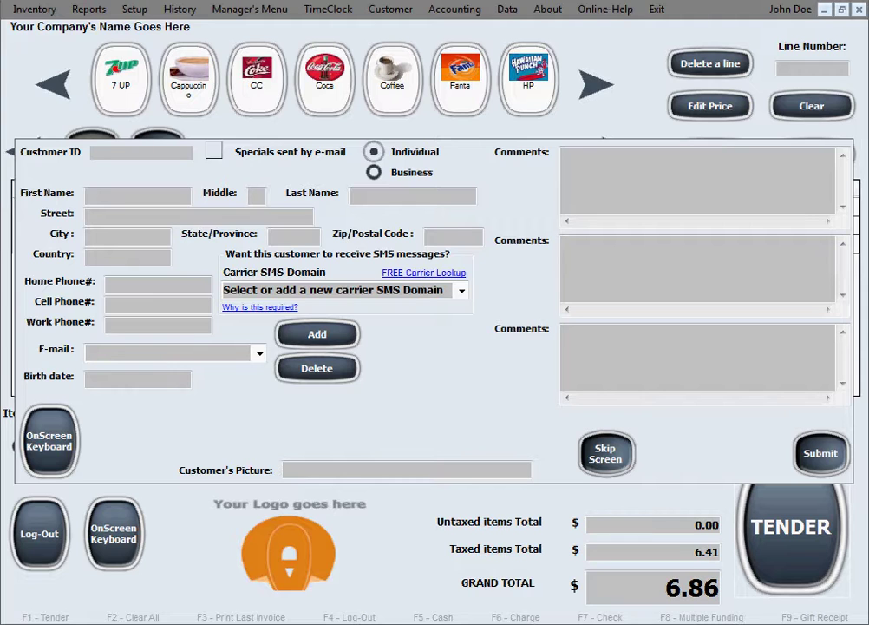
Enter the customer's home phone number in the Home Phone# field of the customer form.
click(105, 201)
click(182, 287)
text(111-555-7777)
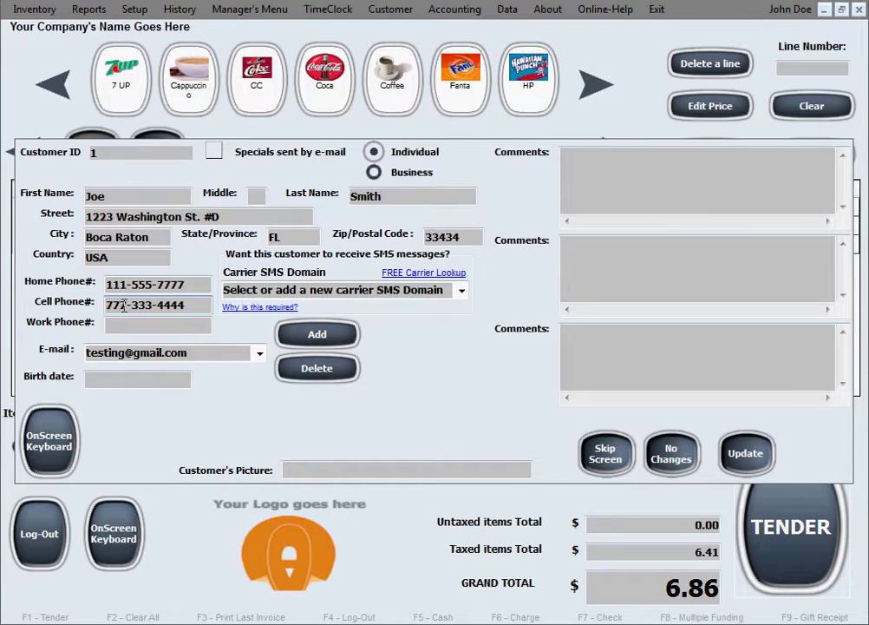
Load the returning customer's record via Cell Phone#, then choose No Changes for a $0.00 sale.
click(122, 304)
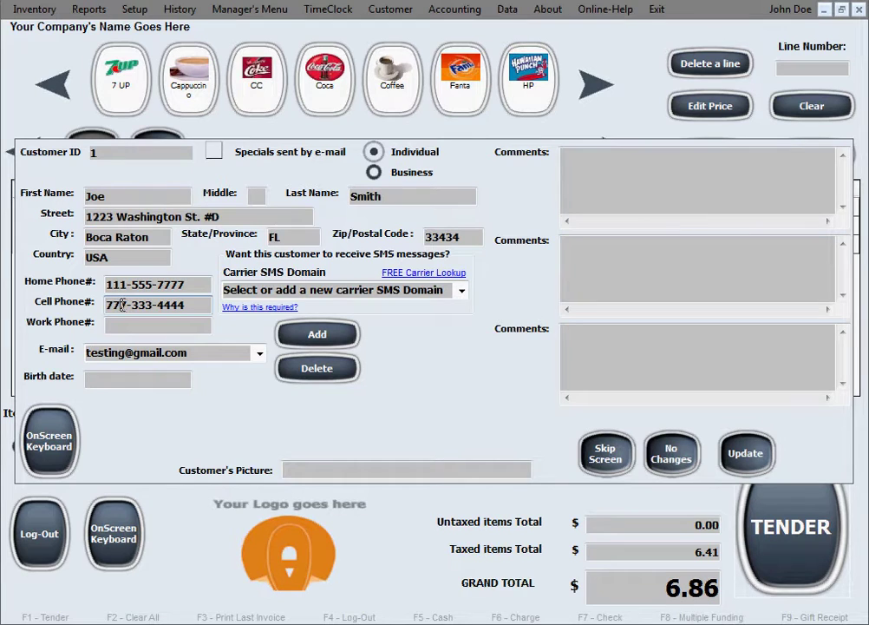
click(670, 454)
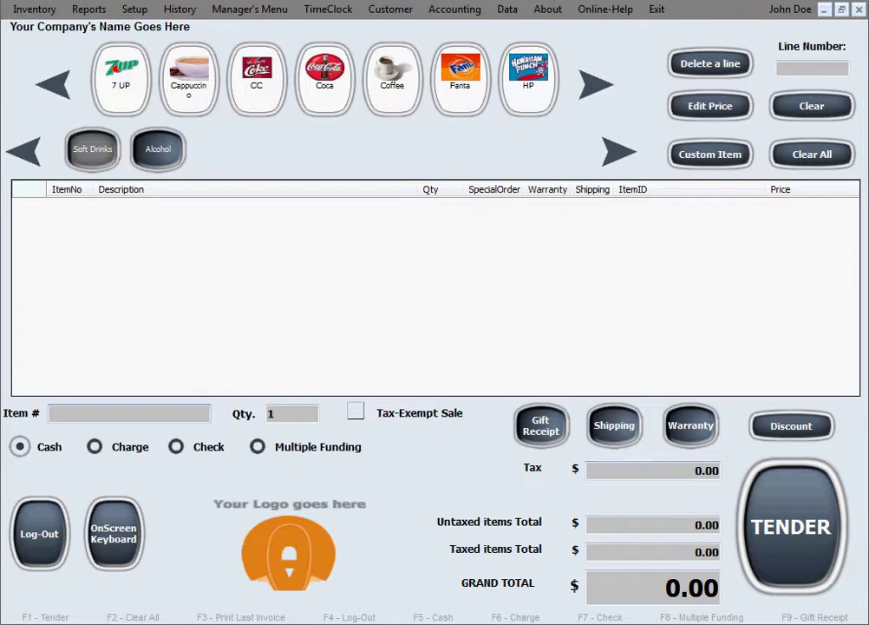